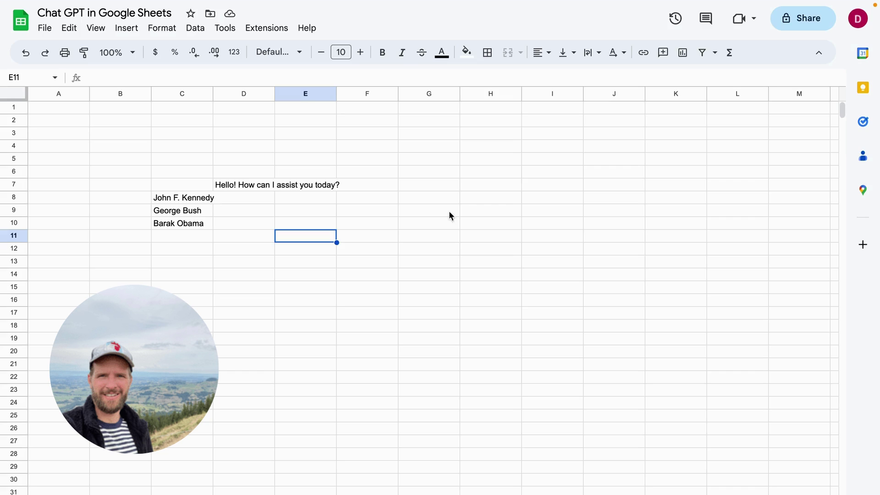
Step: Enter =GPT("Write a short bio",C8) in D8 to get John F. Kennedy's bio
{"action": "left_click", "coordinate": [240, 186]}
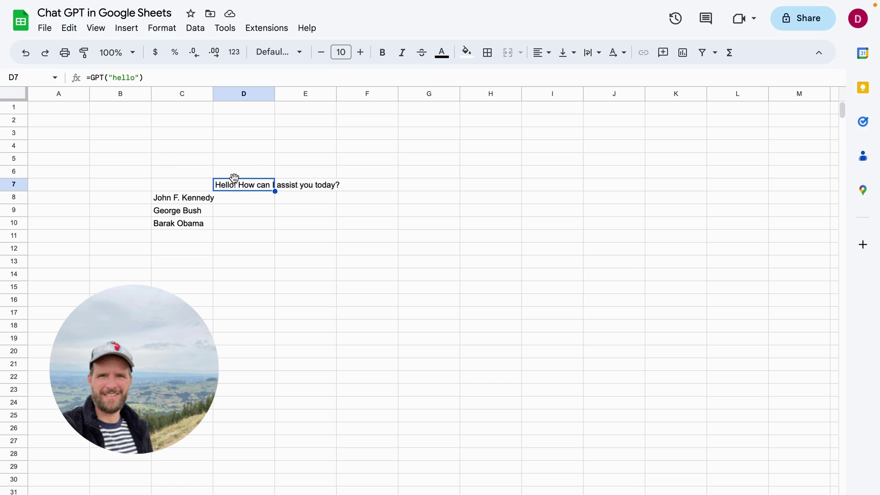
{"action": "left_click", "coordinate": [257, 202]}
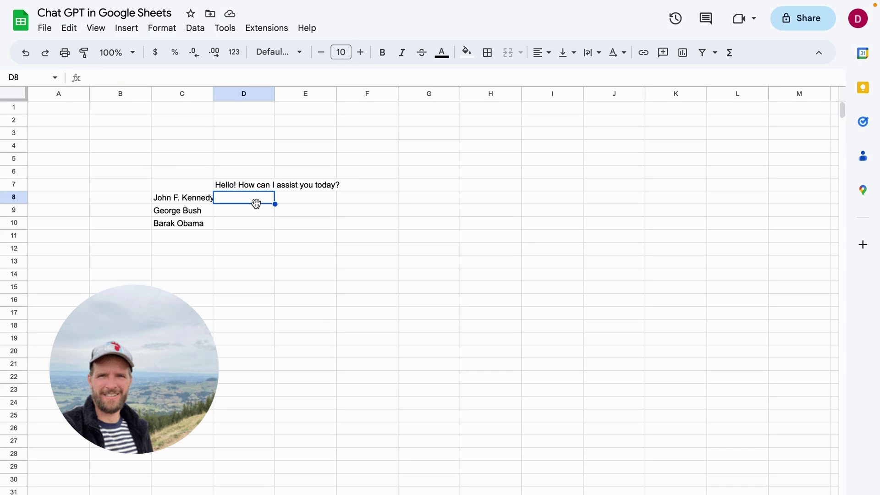
{"action": "type", "text": "=GPT"}
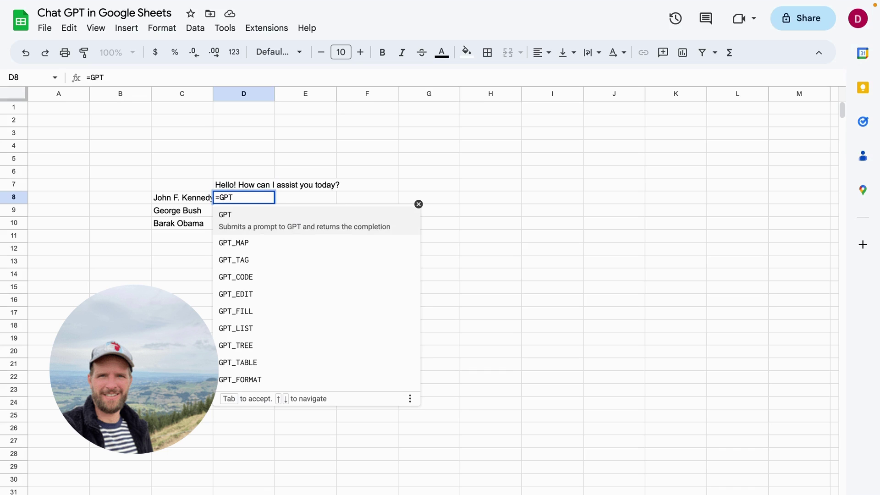
{"action": "type", "text": "("}
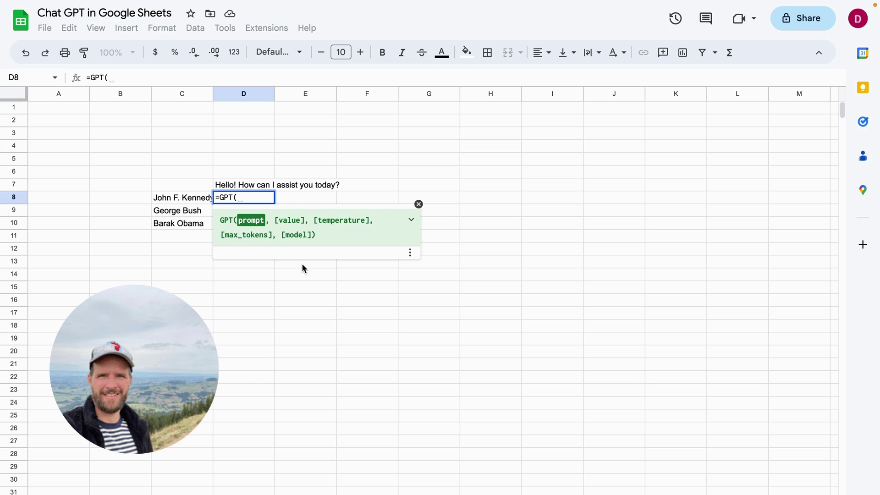
{"action": "type", "text": "\"Write a sgor"}
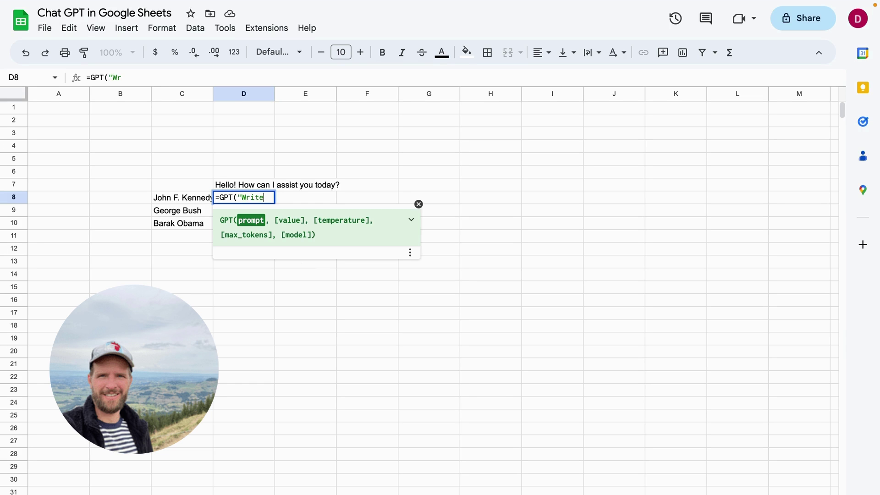
{"action": "key", "text": "BackSpace"}
{"action": "key", "text": "BackSpace"}
{"action": "key", "text": "BackSpace"}
{"action": "type", "text": "hort bio"}
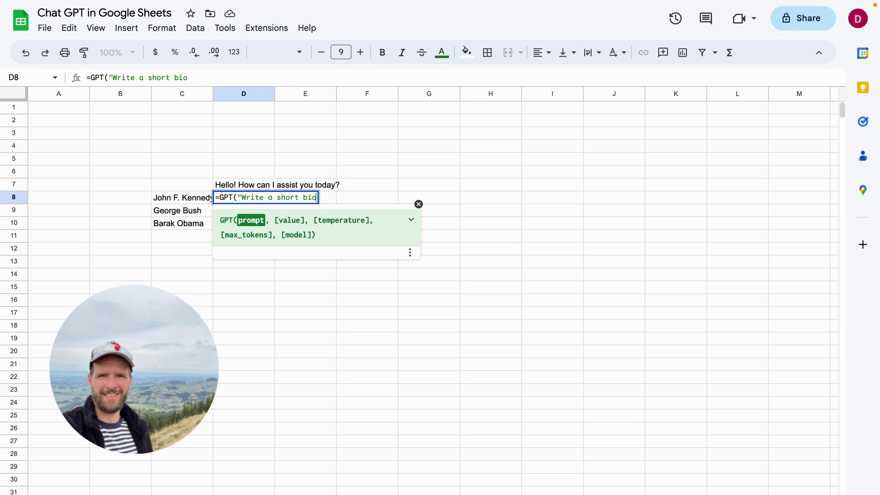
{"action": "type", "text": "\","}
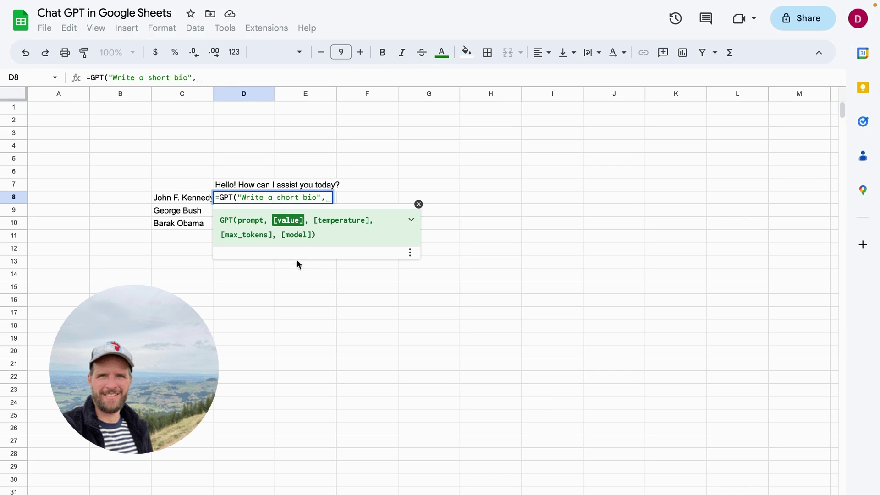
{"action": "left_click", "coordinate": [191, 202]}
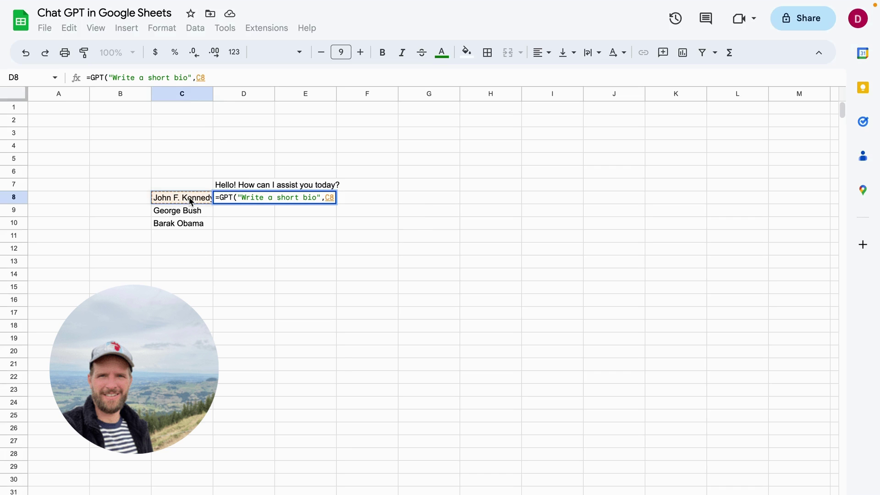
{"action": "type", "text": ")"}
{"action": "key", "text": "Return"}
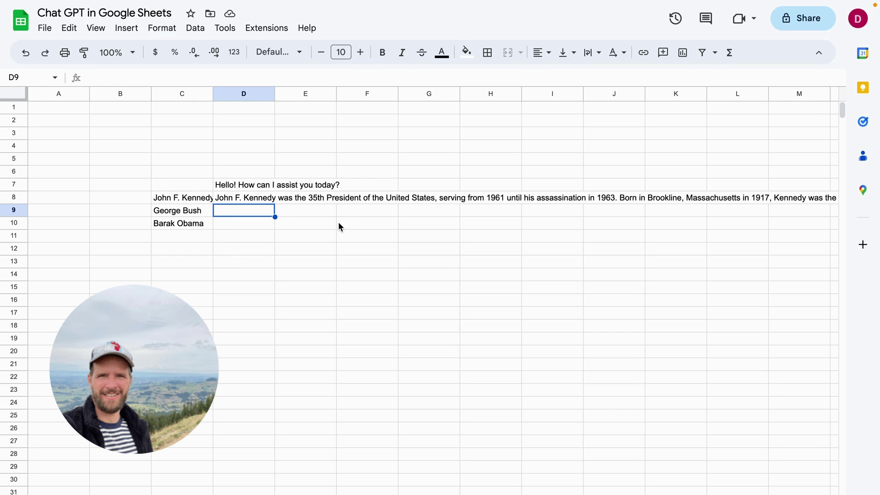
Step: Fill the D8 bio formula down to D10 for George Bush and Barack Obama
{"action": "left_click", "coordinate": [254, 200]}
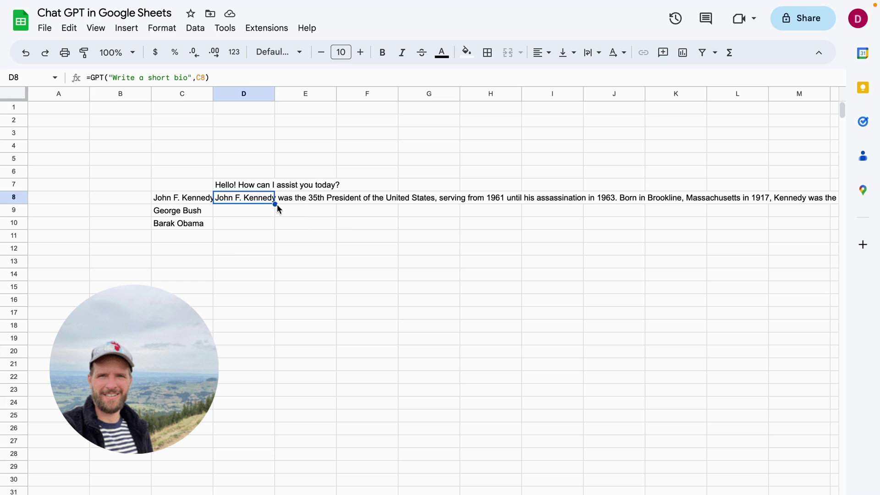
{"action": "left_click_drag", "start_coordinate": [275, 204], "coordinate": [274, 225]}
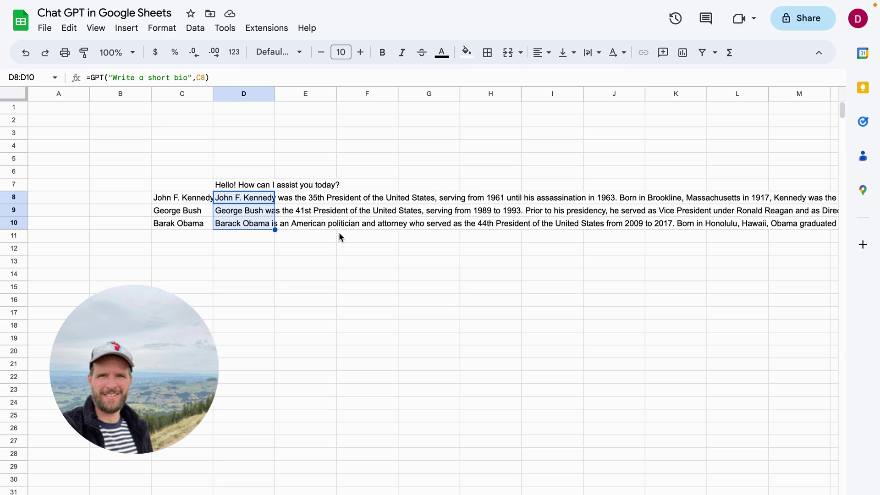
Step: Deselect the bio cells and search Google for "openai api" in Chrome
{"action": "left_click", "coordinate": [315, 135]}
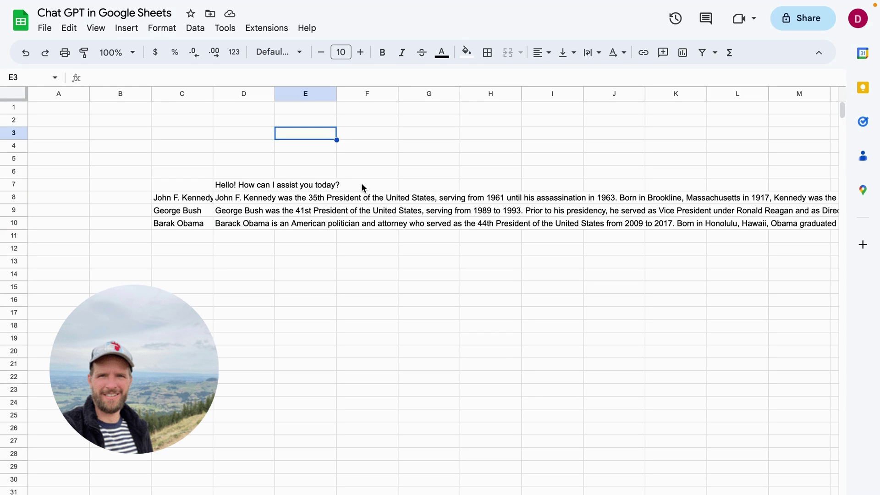
{"action": "left_click", "coordinate": [367, 109]}
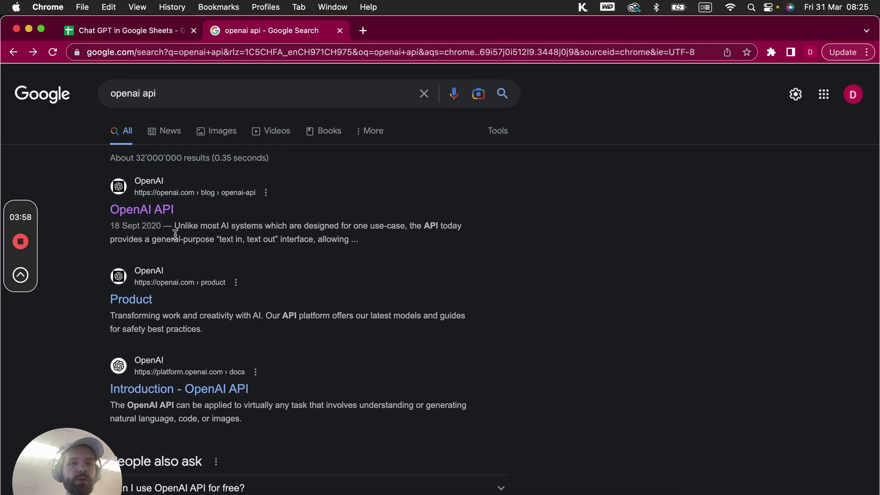
Step: Open the OpenAI API result and go to OpenAI's sign-up page
{"action": "left_click", "coordinate": [156, 211]}
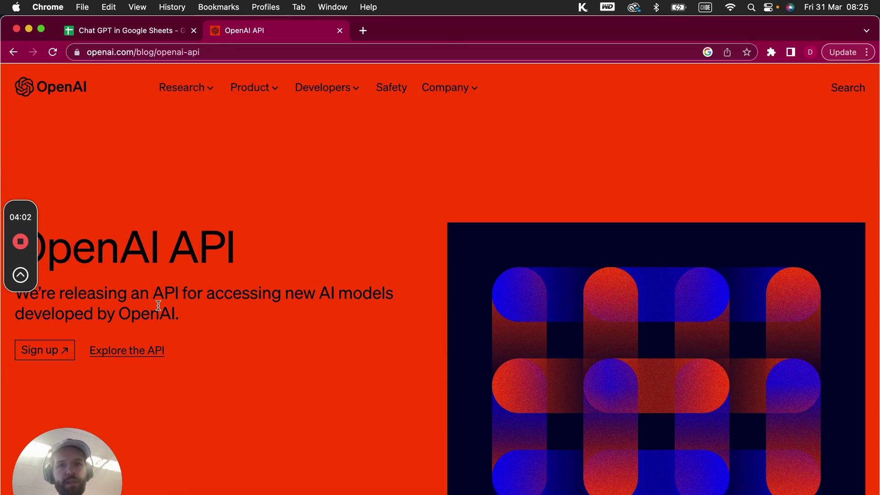
{"action": "left_click", "coordinate": [46, 356]}
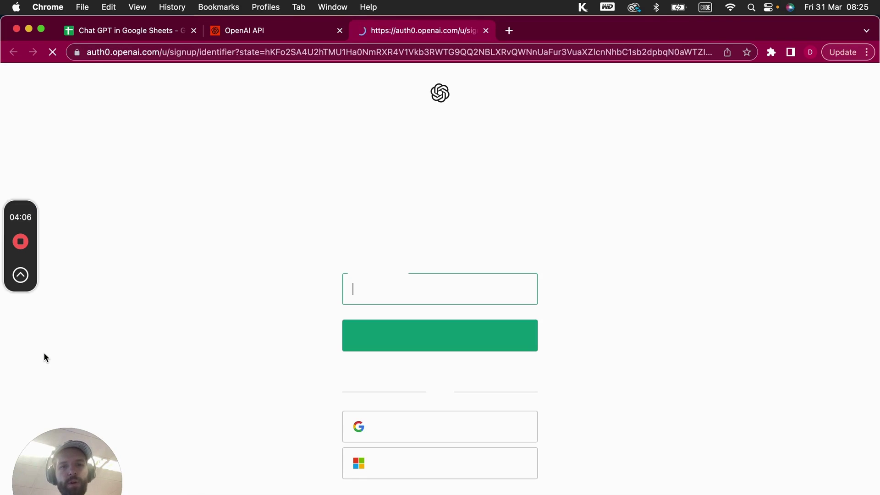
Step: Log in to the existing OpenAI account with its e-mail address and password
{"action": "left_click", "coordinate": [416, 423]}
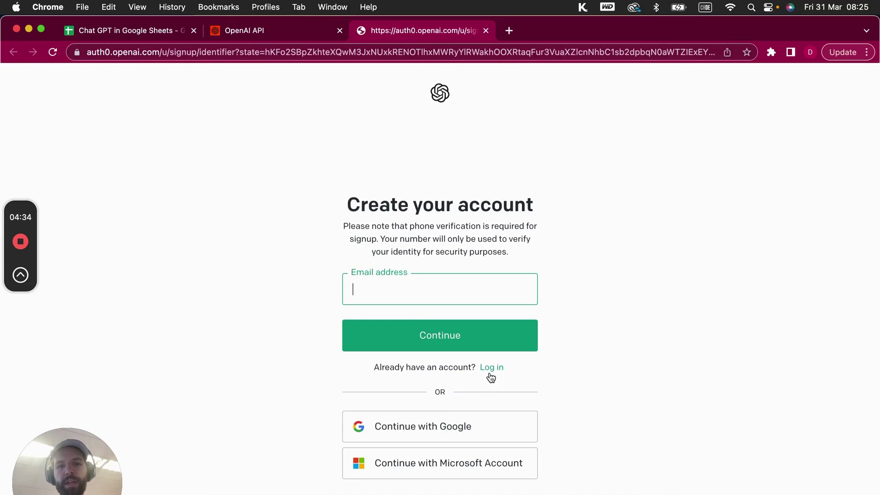
{"action": "left_click", "coordinate": [495, 371]}
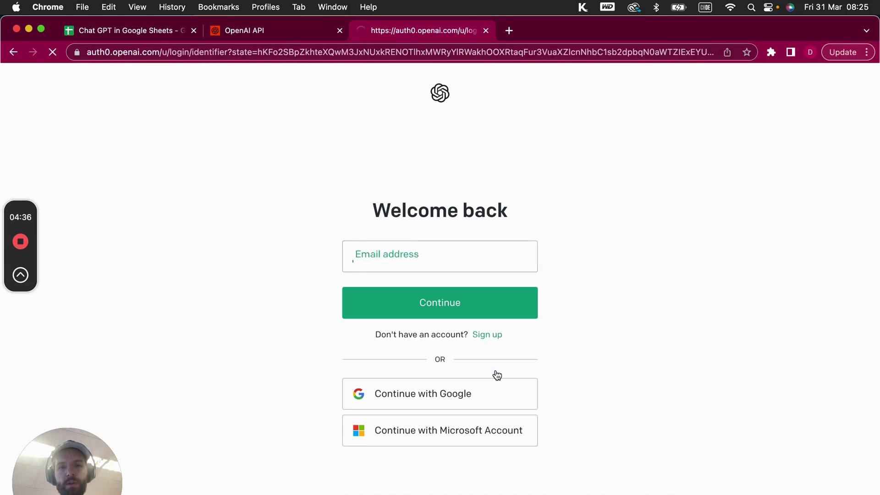
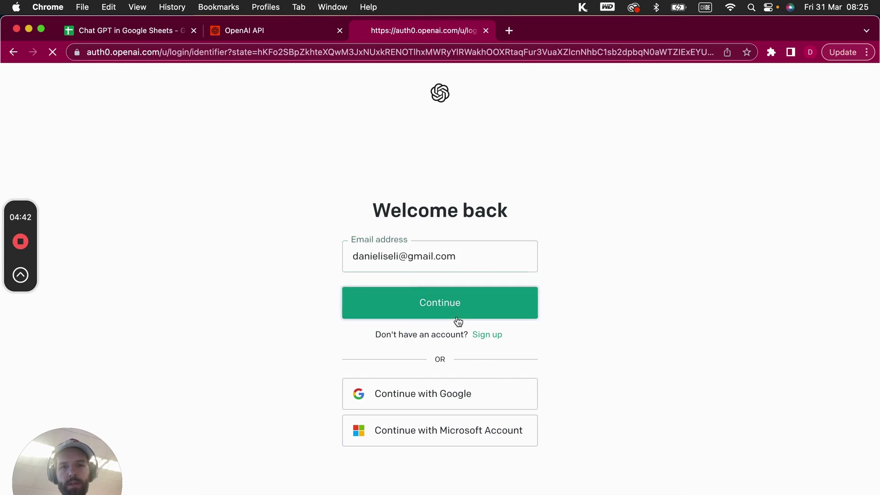
{"action": "left_click", "coordinate": [456, 316]}
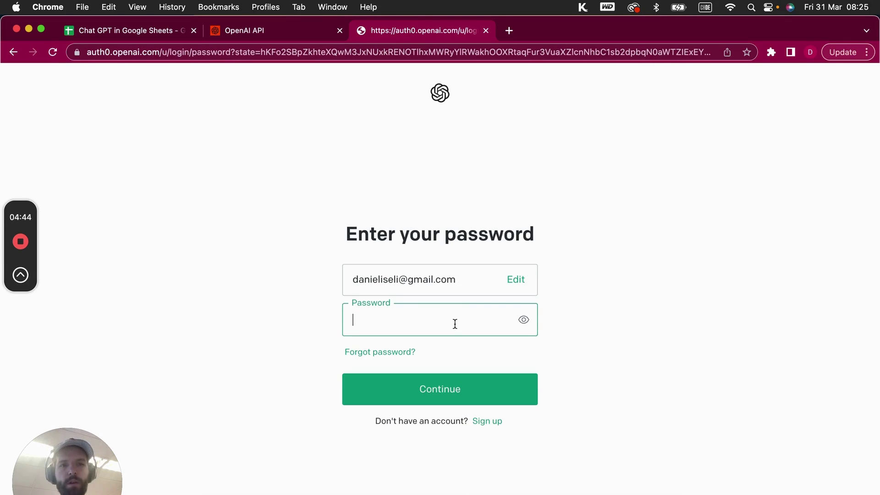
{"action": "left_click", "coordinate": [440, 400]}
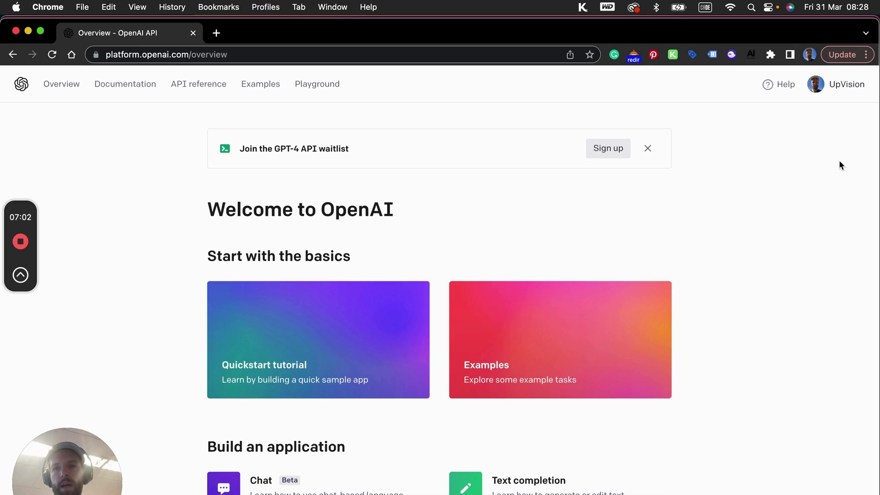
Step: Open View API keys from the account menu to list the secret keys
{"action": "left_click", "coordinate": [847, 87]}
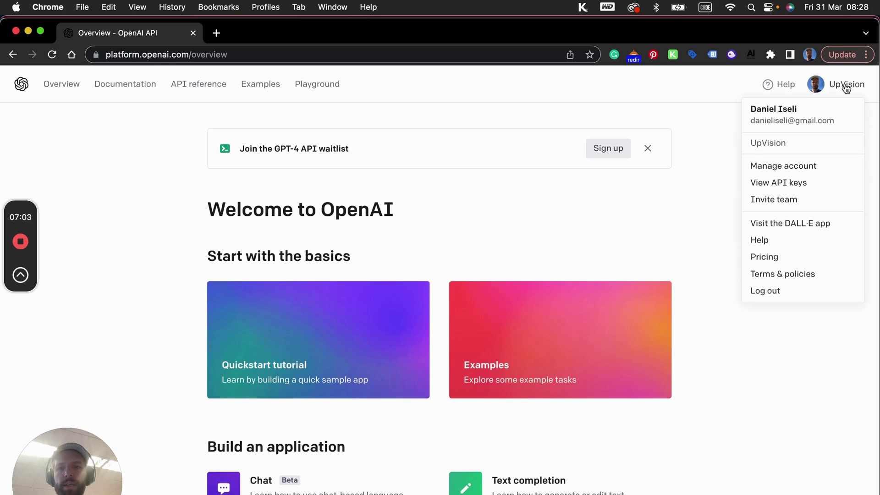
{"action": "left_click", "coordinate": [800, 188]}
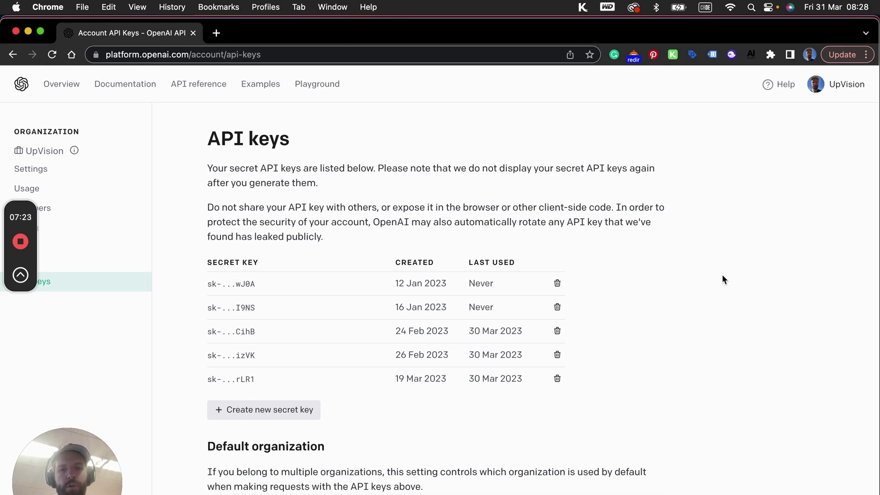
Step: Grab the saved secret API key from Notes and minimize the API keys window
{"action": "scroll", "coordinate": [643, 376], "scroll_direction": "down", "scroll_amount": 2}
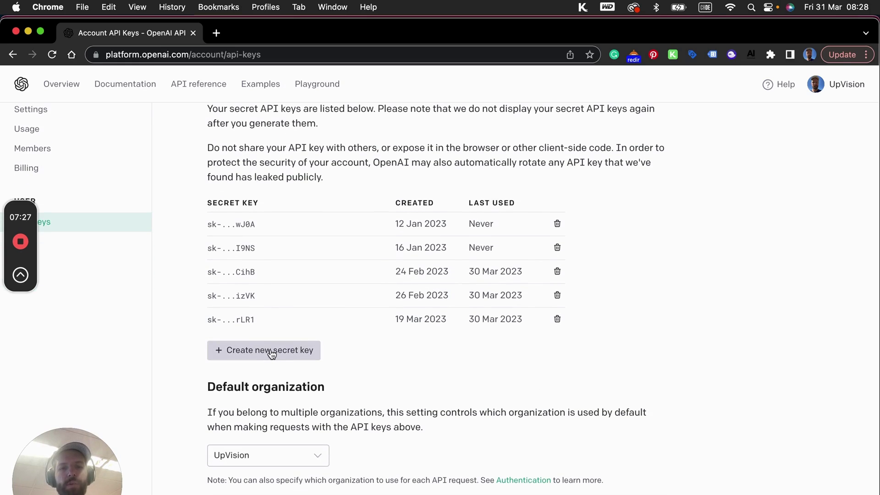
{"action": "left_click_drag", "start_coordinate": [270, 231], "coordinate": [210, 225]}
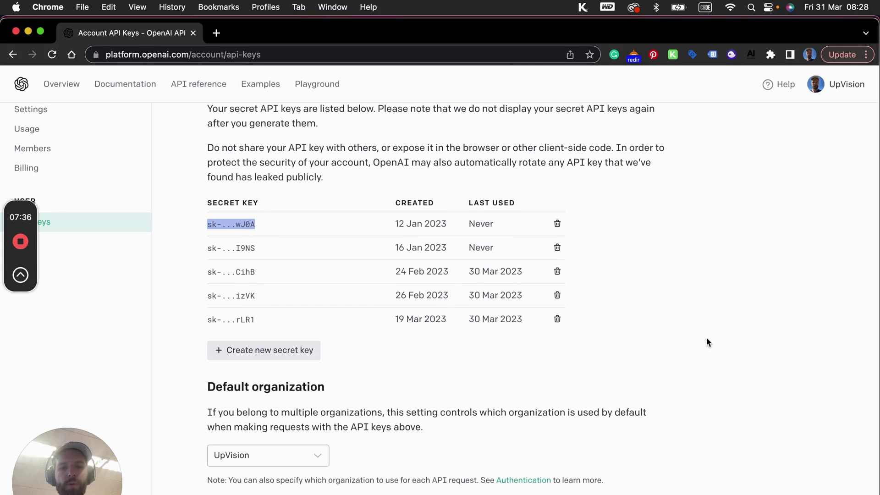
{"action": "left_click", "coordinate": [592, 479]}
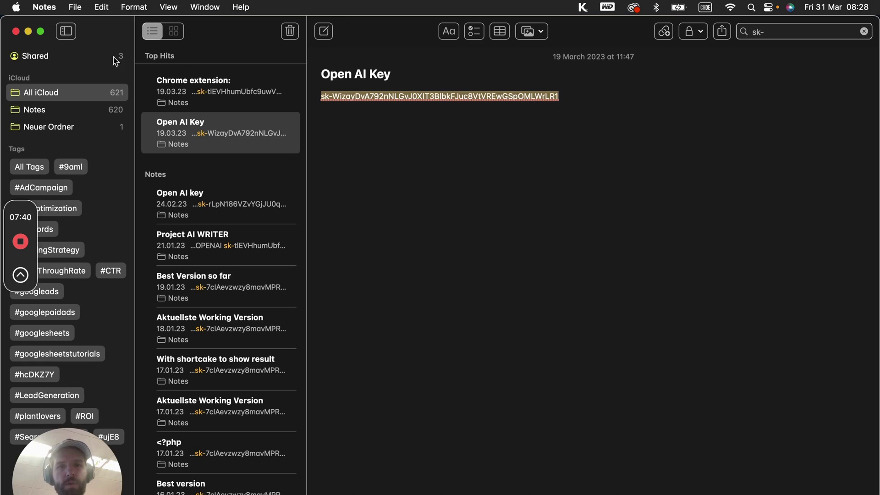
{"action": "left_click", "coordinate": [27, 31]}
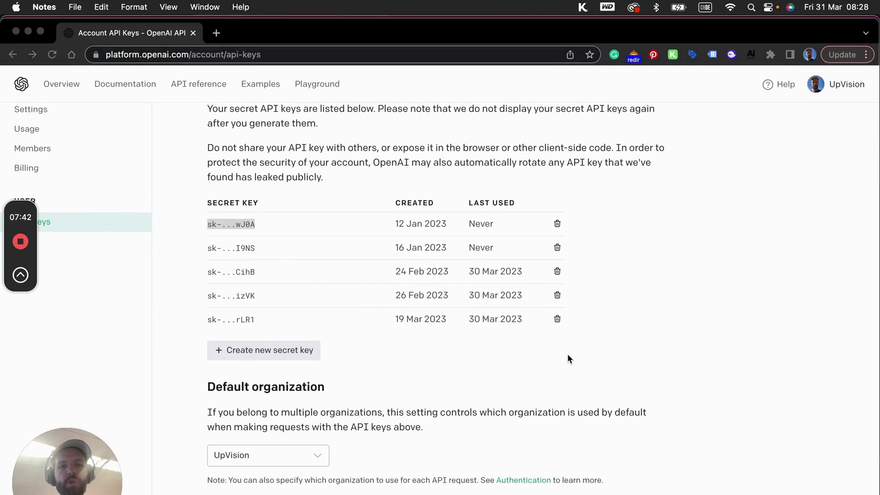
{"action": "key", "text": "super+Tab"}
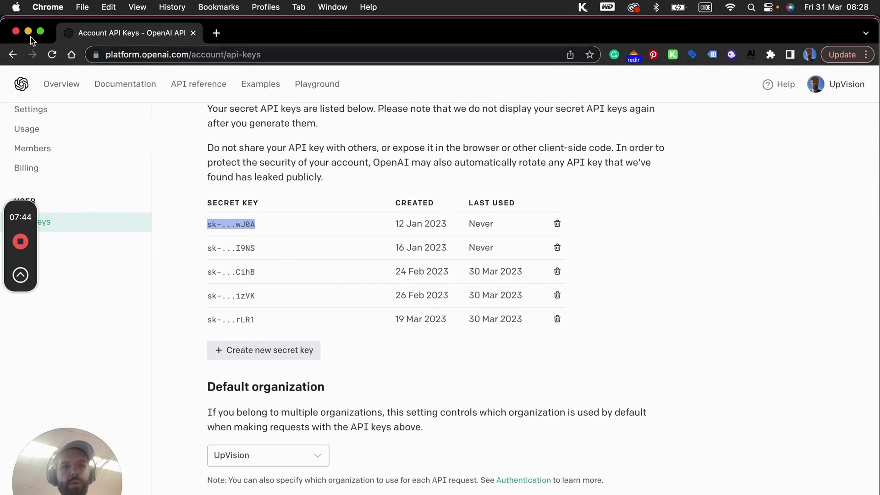
{"action": "left_click", "coordinate": [28, 30]}
Step: Search Extensions > Add-ons > Get add-ons for 'Chat GPT for Sheets and Docs'
{"action": "left_click", "coordinate": [158, 38]}
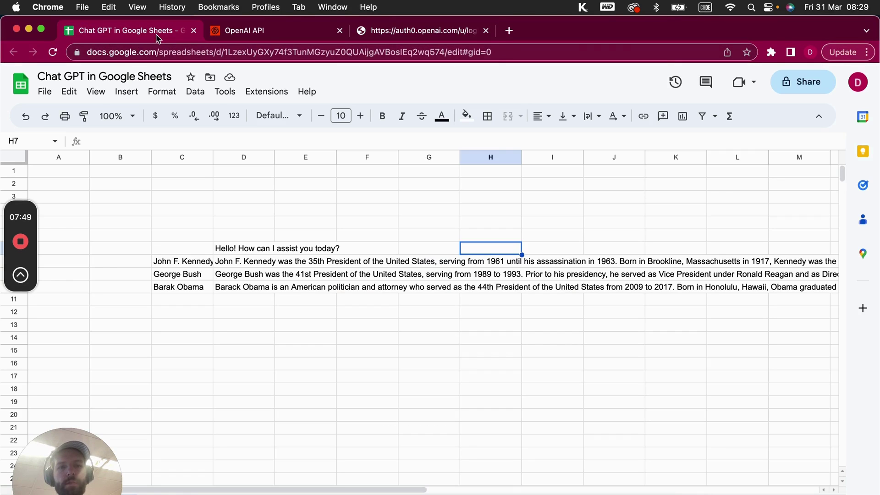
{"action": "left_click", "coordinate": [305, 325]}
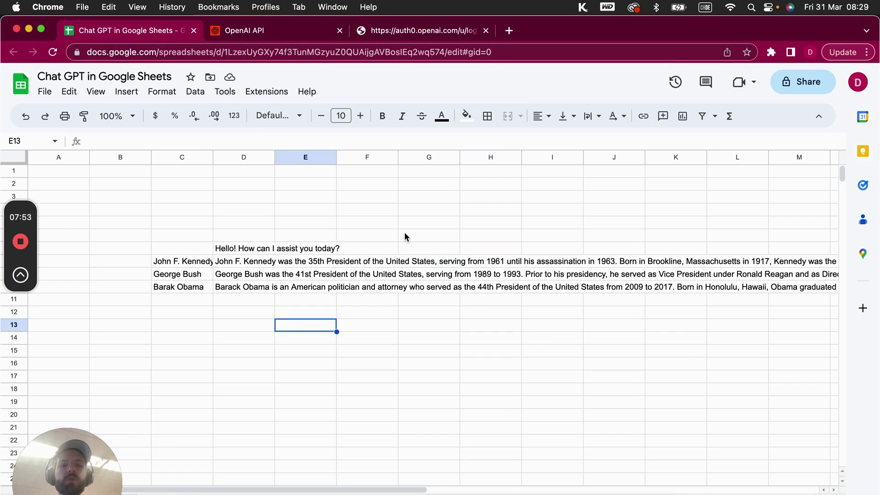
{"action": "left_click", "coordinate": [278, 94]}
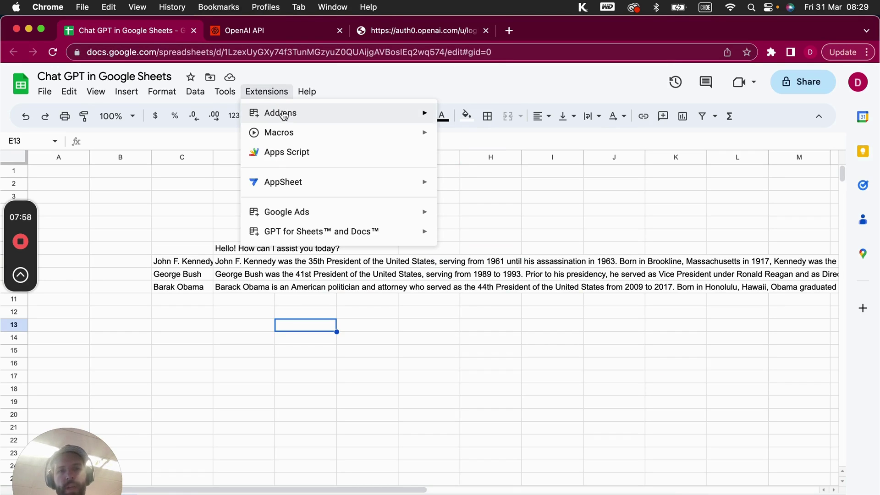
{"action": "mouse_move", "coordinate": [284, 115]}
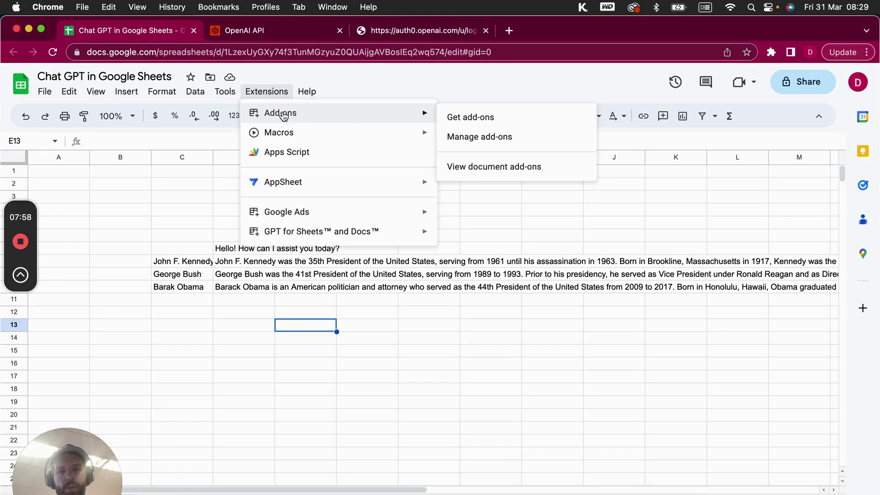
{"action": "left_click", "coordinate": [471, 120]}
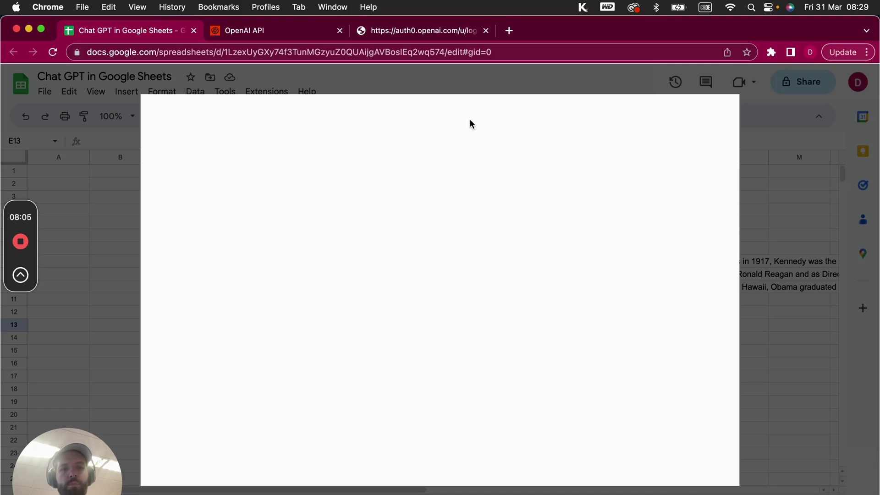
{"action": "left_click", "coordinate": [471, 120]}
{"action": "type", "text": "Chat GPT"}
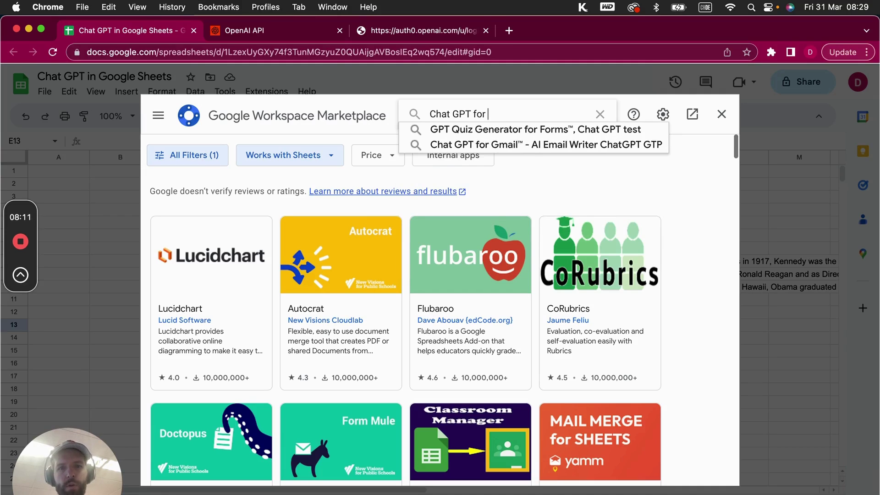
{"action": "type", "text": " for Sheets and Docs"}
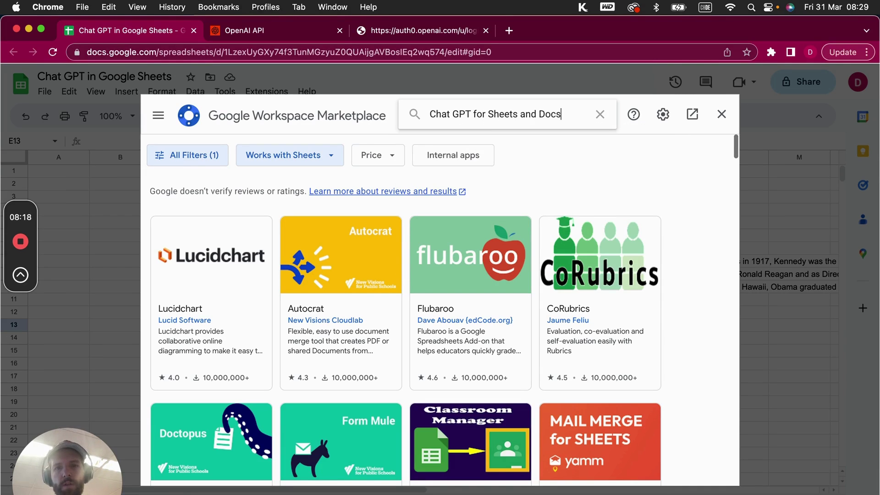
{"action": "key", "text": "Return"}
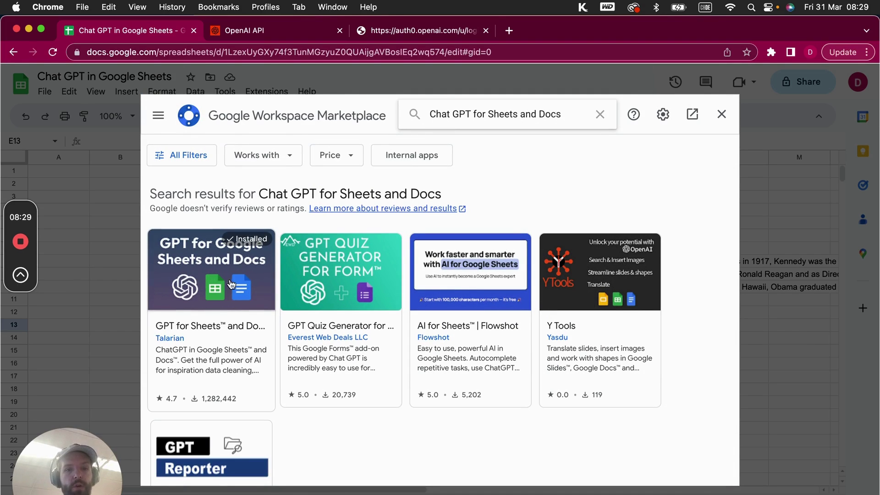
Step: Check the GPT for Sheets and Docs listing shows Installed, then close the Marketplace
{"action": "left_click", "coordinate": [219, 278]}
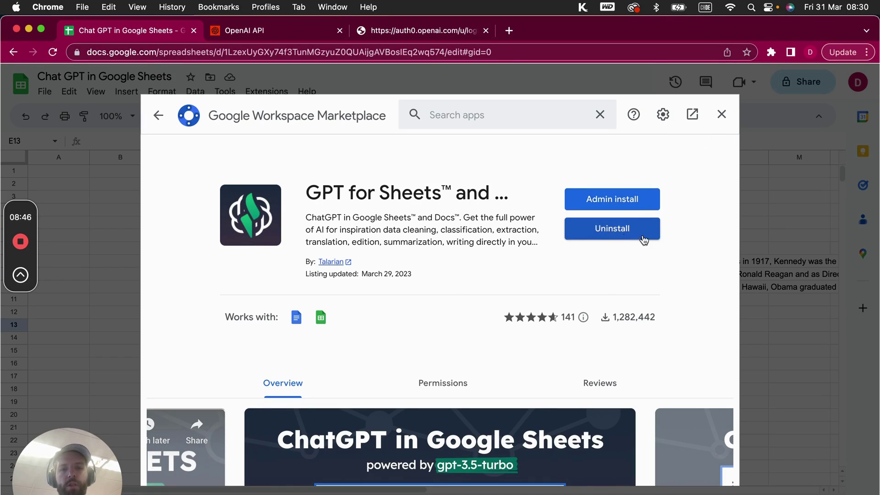
{"action": "left_click", "coordinate": [722, 114]}
{"action": "left_click", "coordinate": [356, 222]}
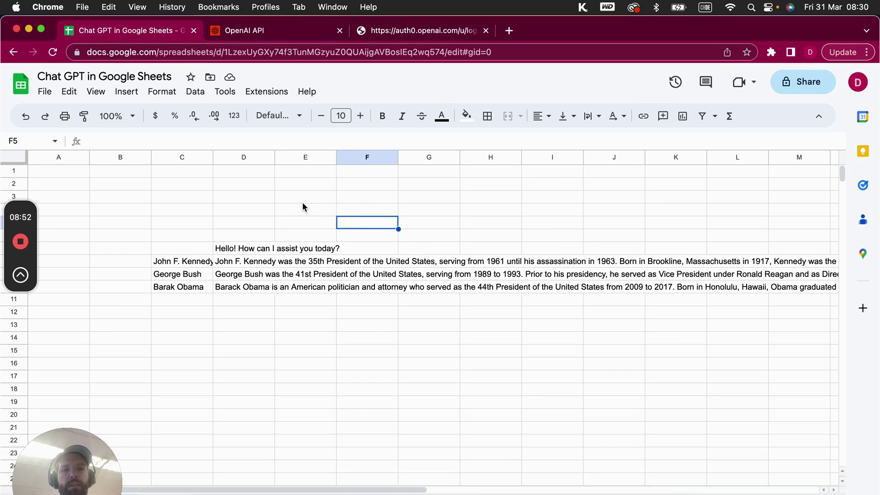
Step: Turn on Enable GPT functions under Extensions > GPT for Sheets and Docs
{"action": "left_click", "coordinate": [271, 93]}
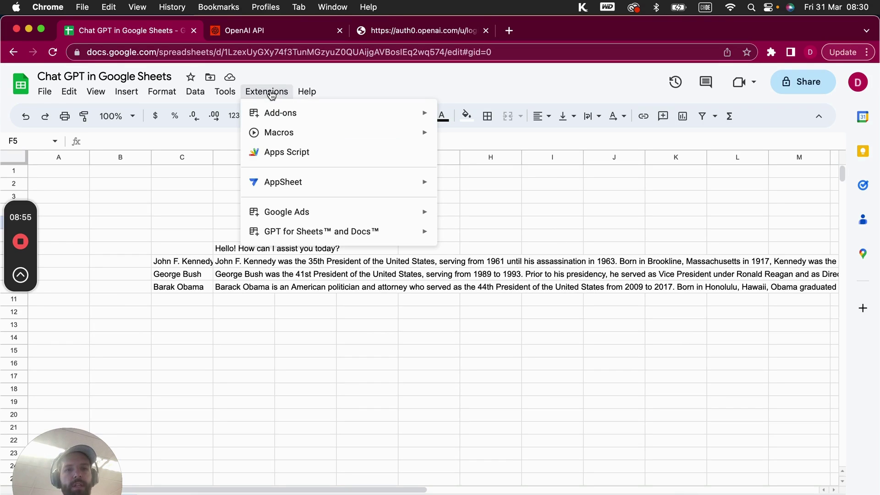
{"action": "mouse_move", "coordinate": [287, 234]}
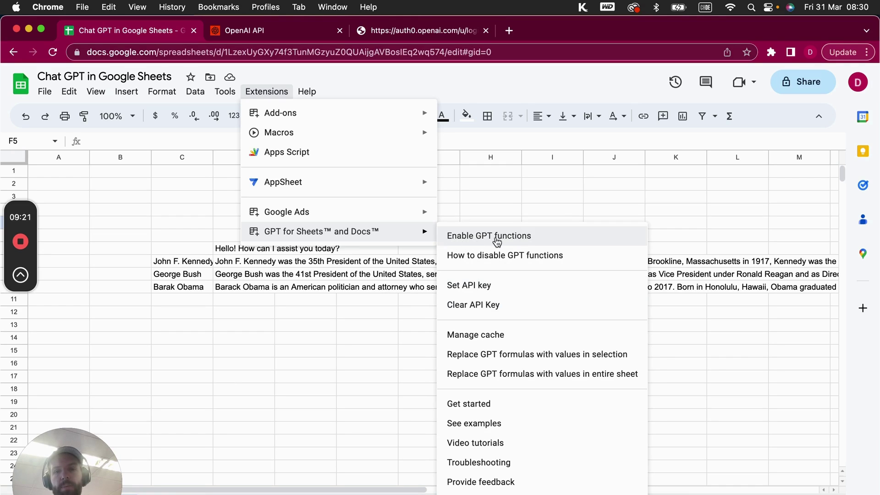
{"action": "left_click", "coordinate": [392, 341]}
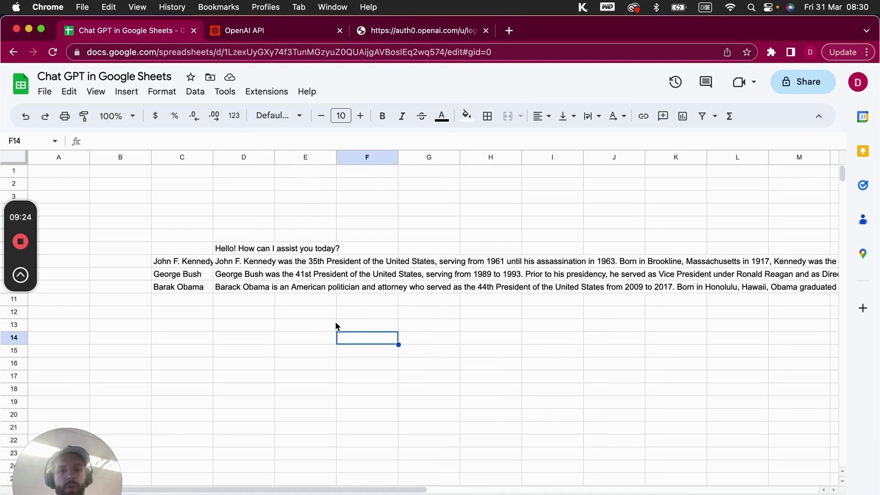
{"action": "left_click", "coordinate": [334, 323]}
{"action": "type", "text": "=GPT"}
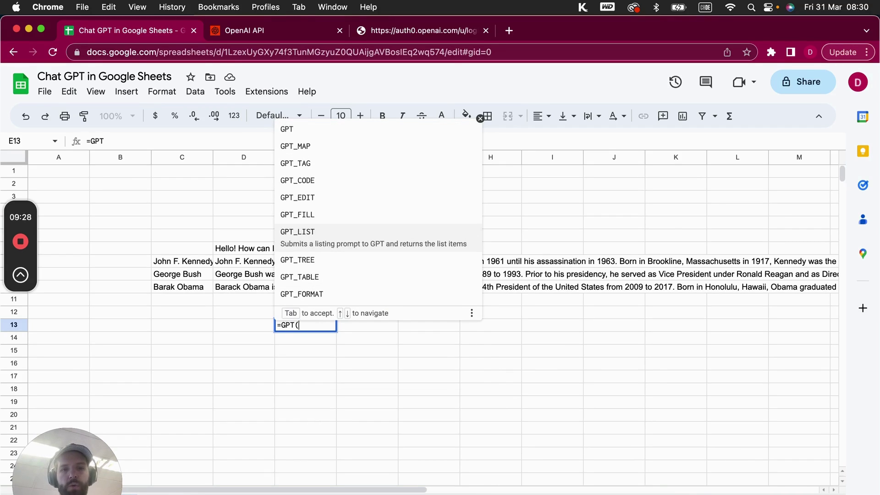
{"action": "type", "text": "("}
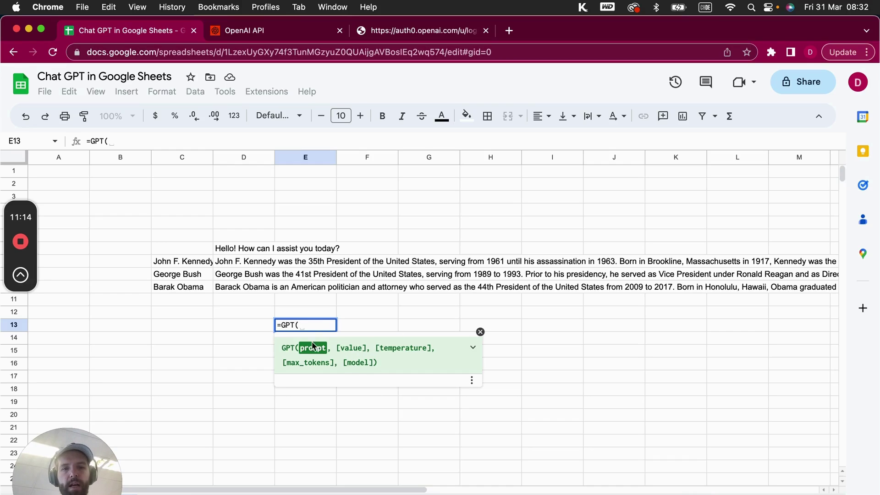
{"action": "key", "text": "Escape"}
{"action": "left_click", "coordinate": [195, 325]}
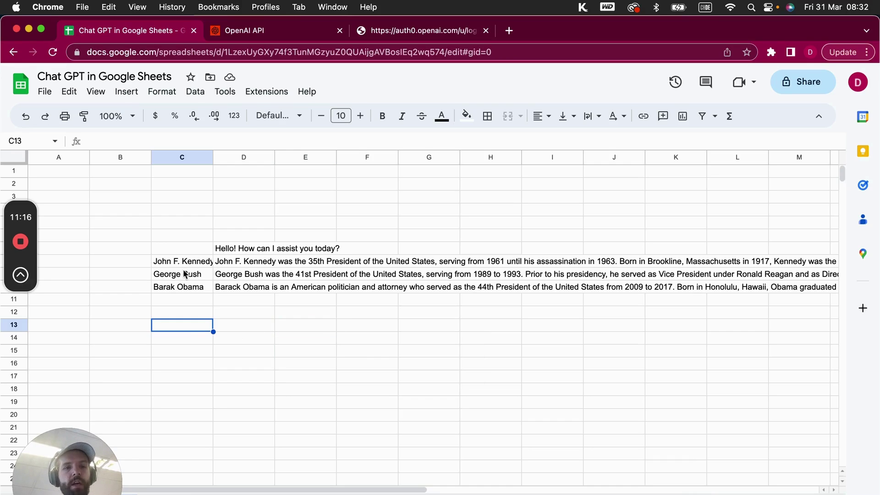